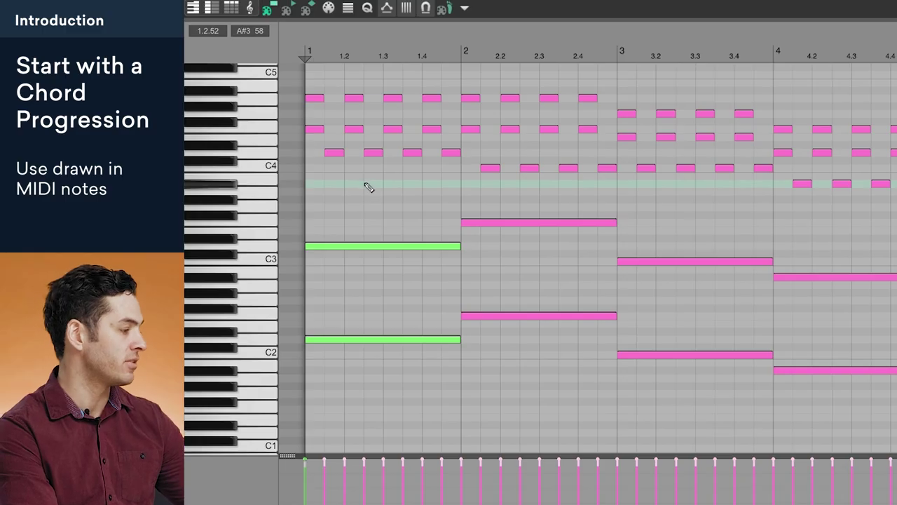
- Play the drawn chord progression to hear how stiff it sounds, then open the piano MIDI item
key(space)
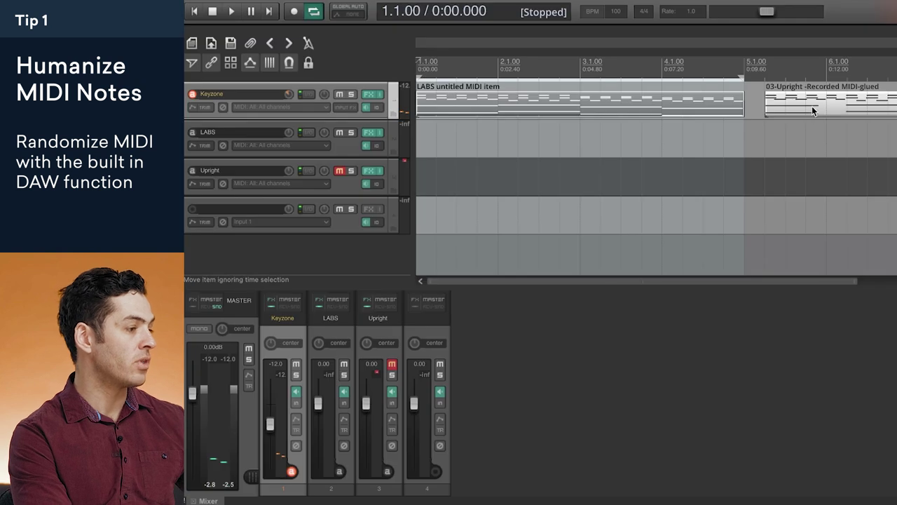
double_click(838, 104)
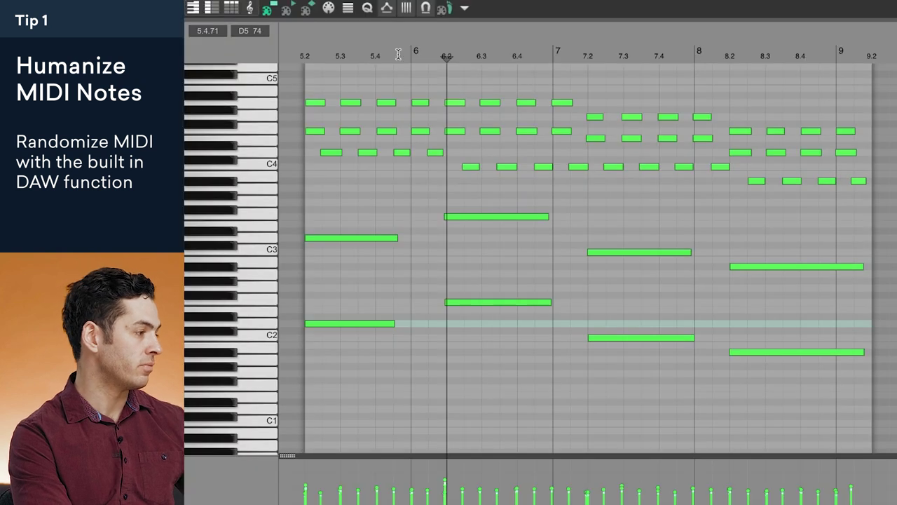
- Select all notes and zoom out so bars 1–4 of the piano part are visible
key(ctrl+a)
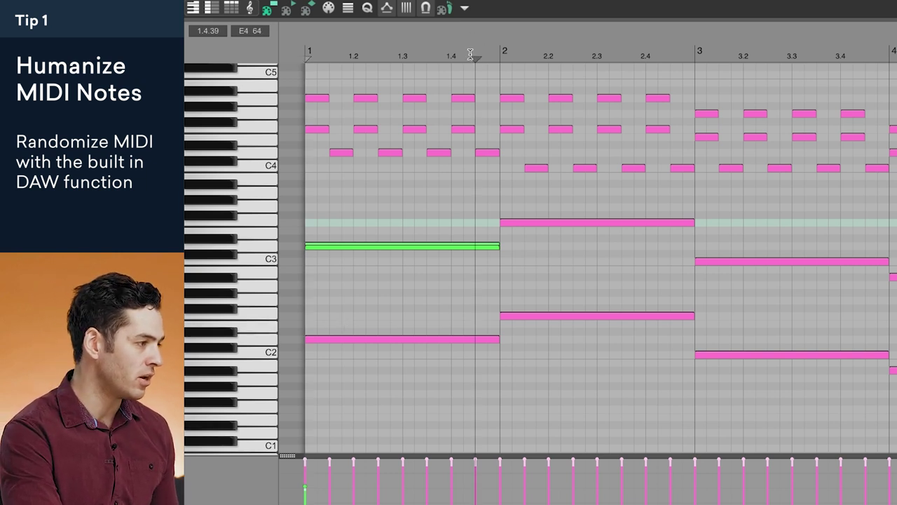
key(minus)
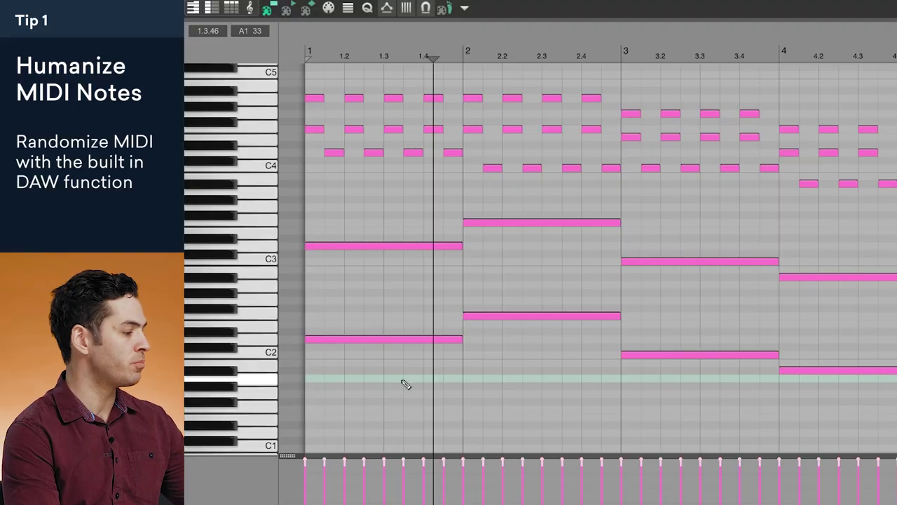
- Lower every note's velocity to 70, deselect the notes, and bring up Humanize Notes
click(385, 397)
key(ctrl+a)
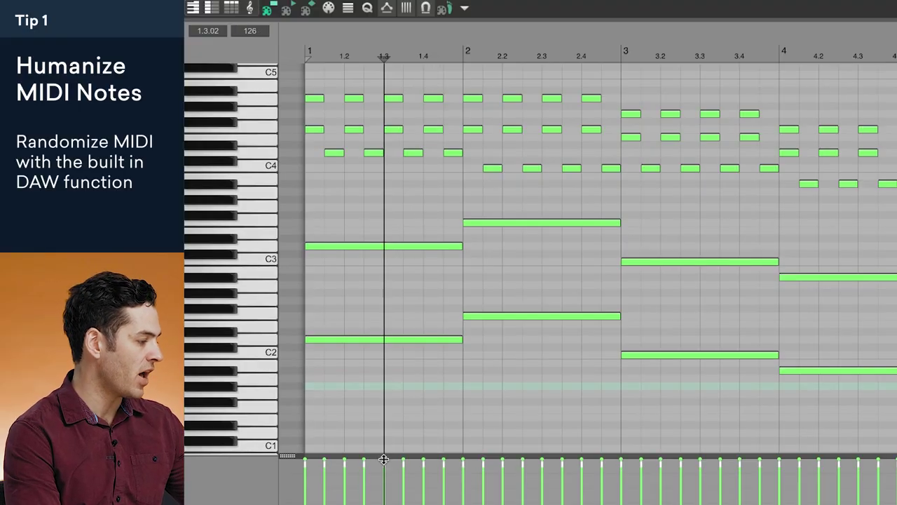
drag(384, 459, 380, 487)
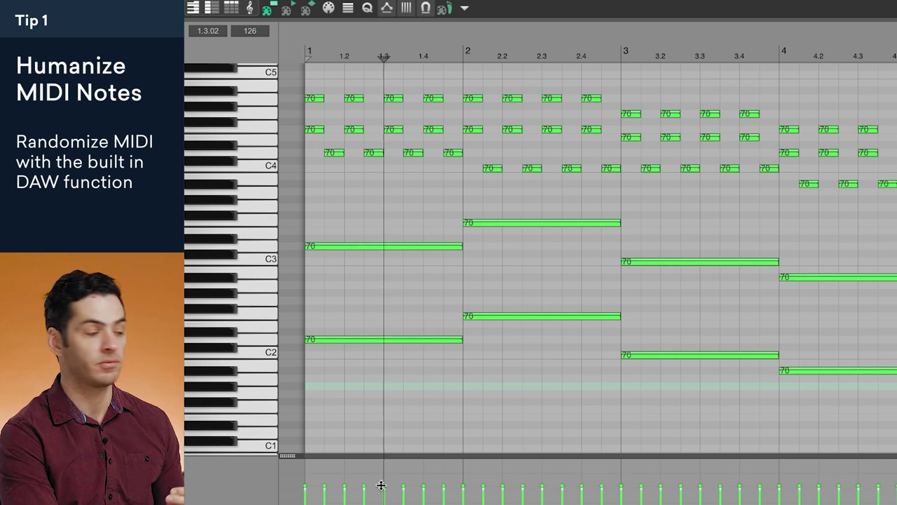
click(393, 420)
key(h)
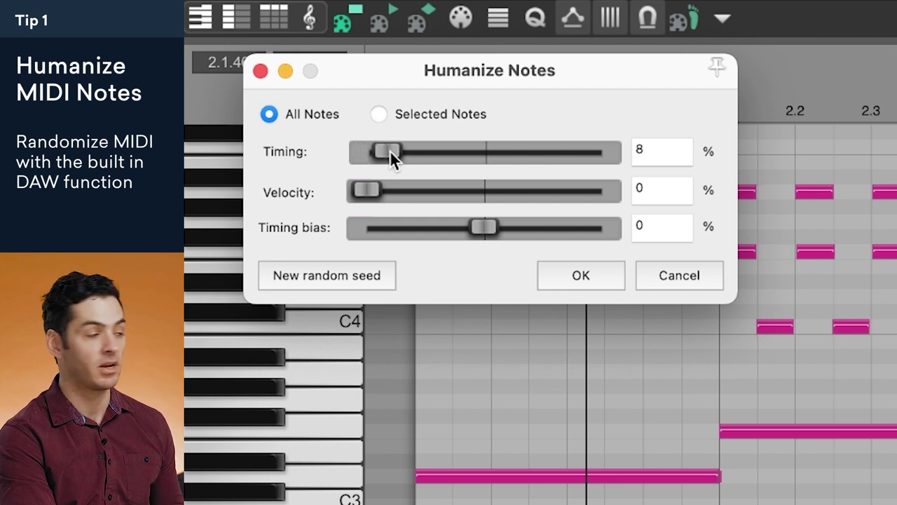
- Humanize all notes with 13% timing and 29% velocity randomization
drag(446, 151, 459, 151)
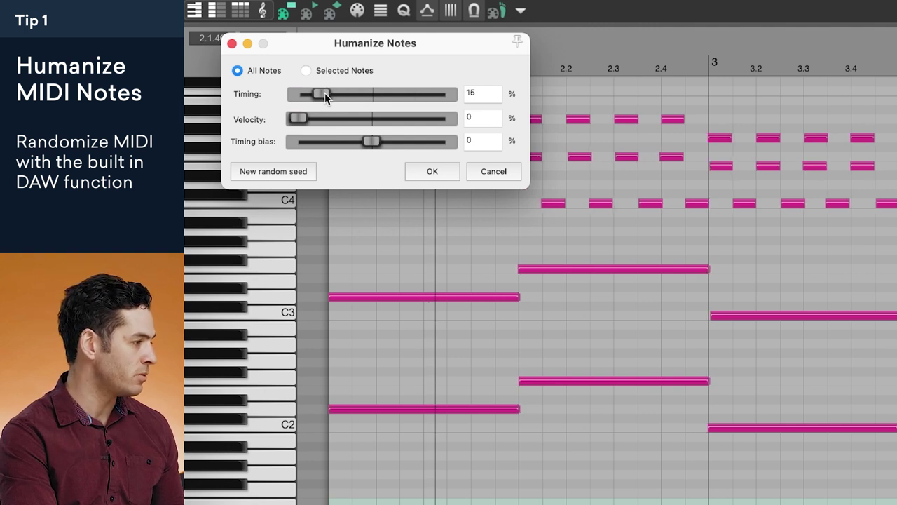
drag(325, 93, 322, 93)
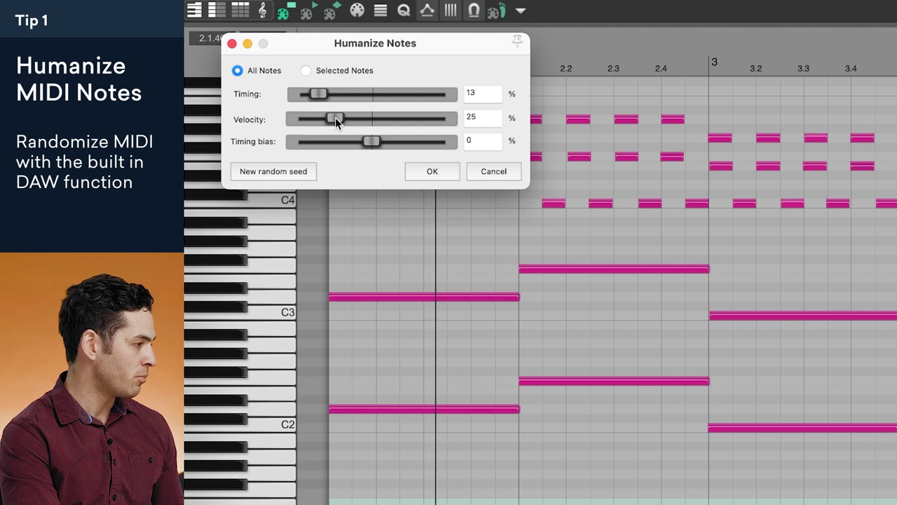
drag(335, 119, 362, 117)
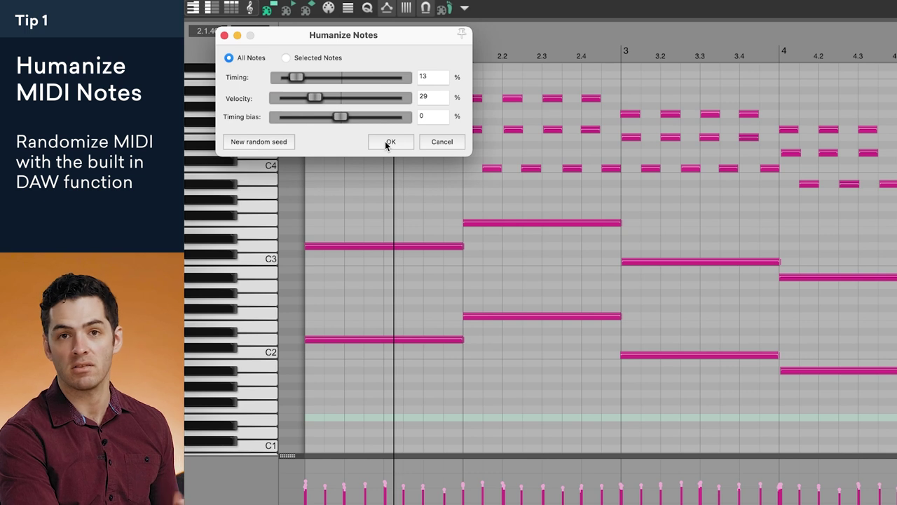
click(388, 141)
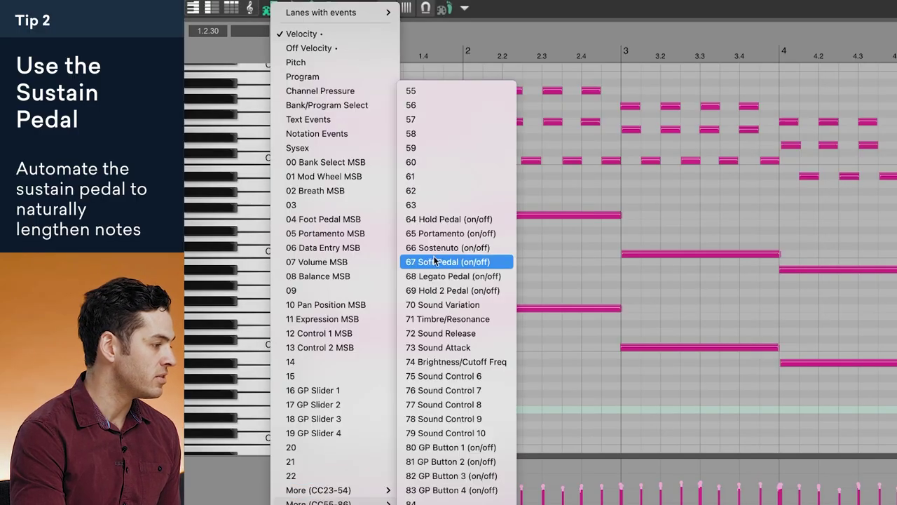
- Show the 64 Hold Pedal lane, draw a test pedal value, then undo it
click(447, 220)
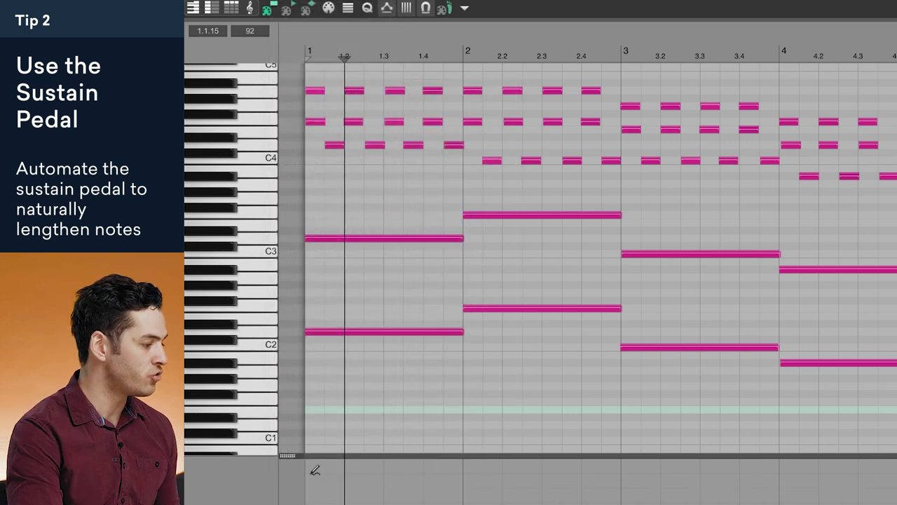
drag(315, 471, 314, 448)
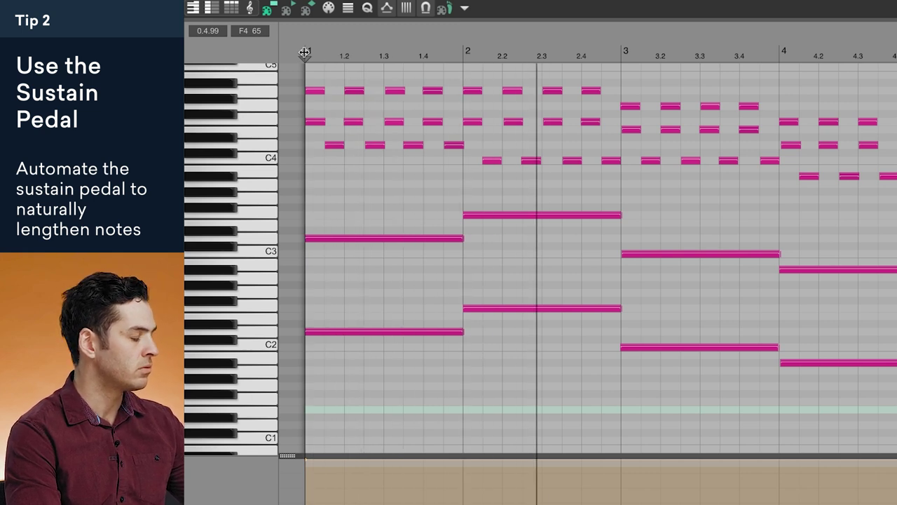
key(ctrl+z)
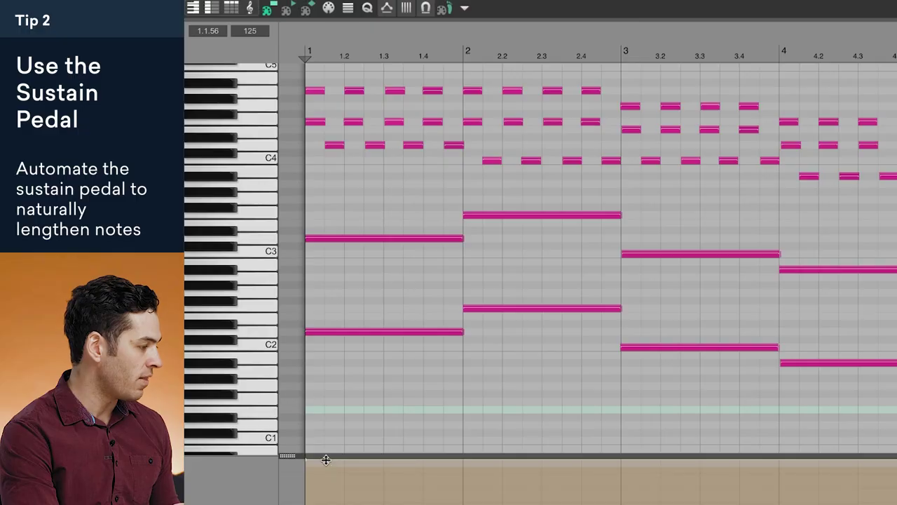
- Enlarge the pedal lane and lift the sustain pedal briefly just before bar 2's chord change
drag(324, 499, 317, 426)
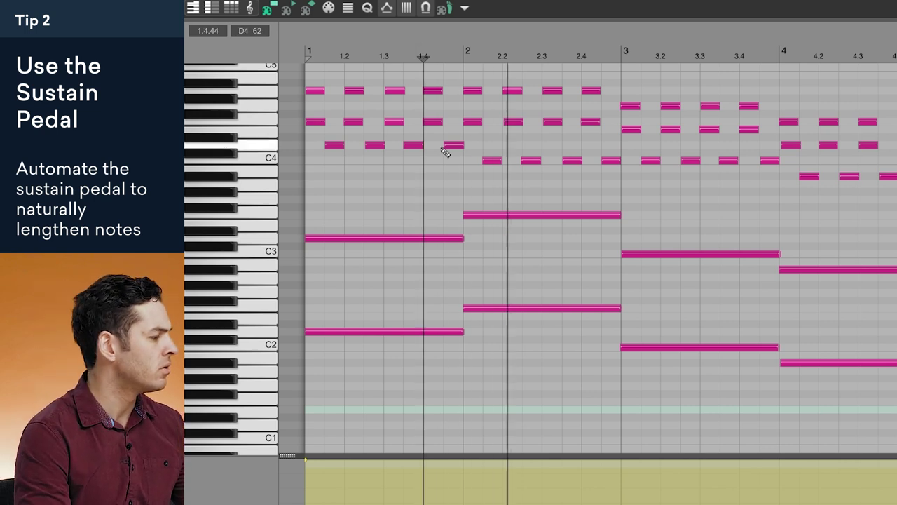
key(plus)
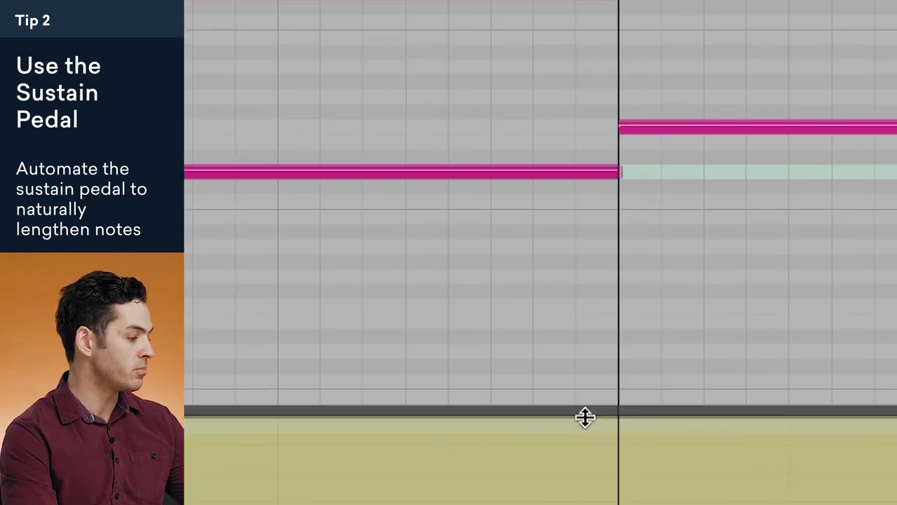
click(629, 459)
click(620, 418)
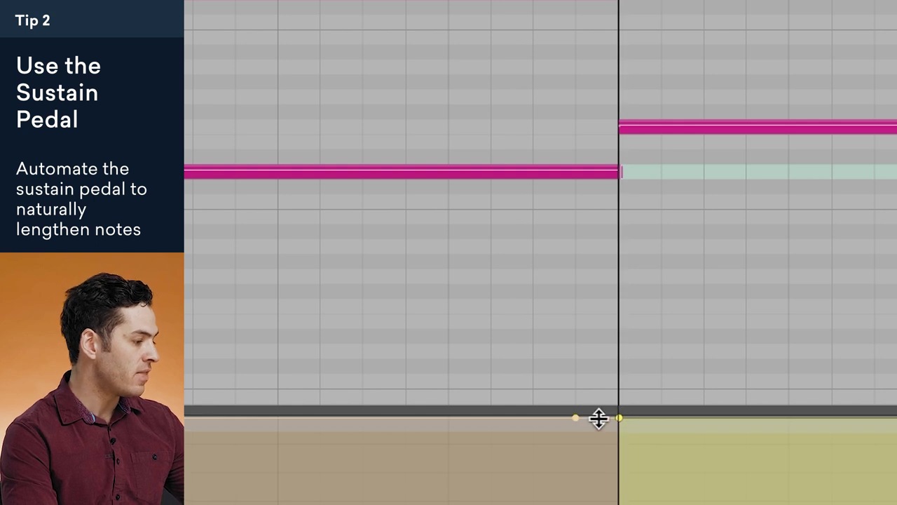
drag(599, 419, 598, 450)
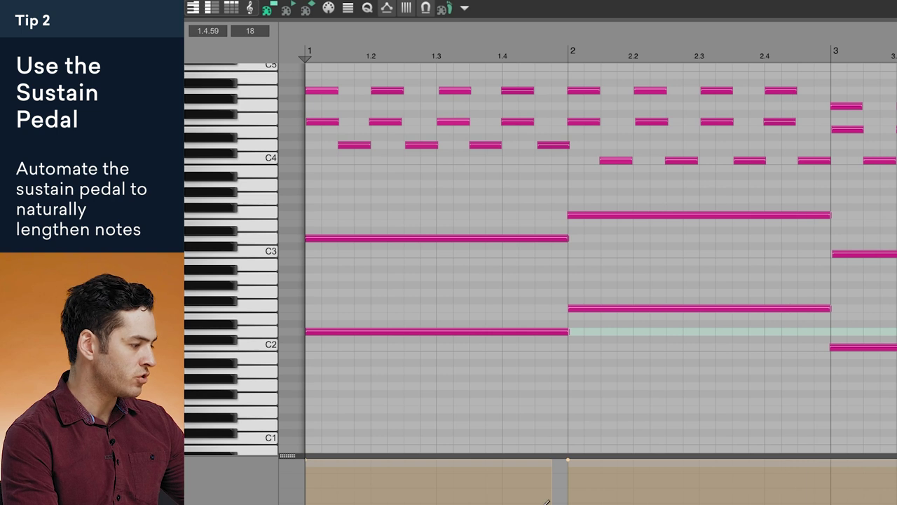
- Open the pedal lane's context menu, then show the LABS track's effects in the arrangement
right_click(560, 480)
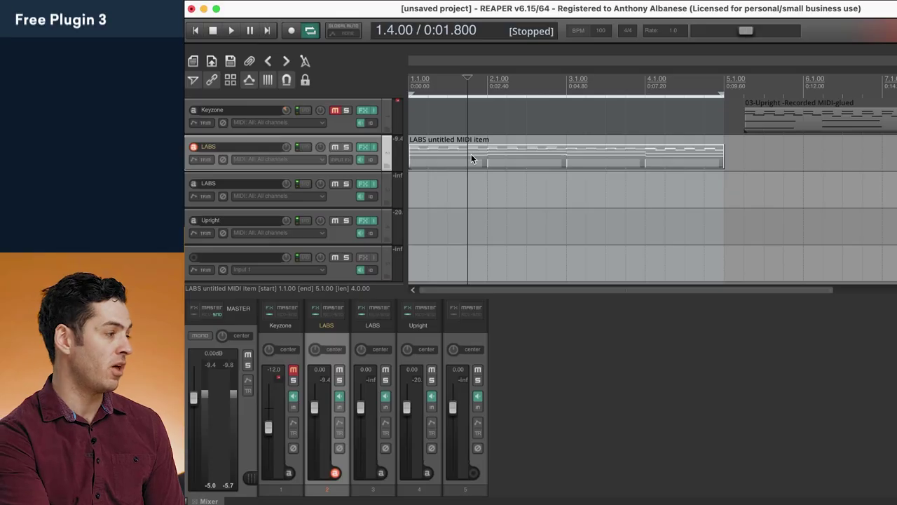
click(365, 146)
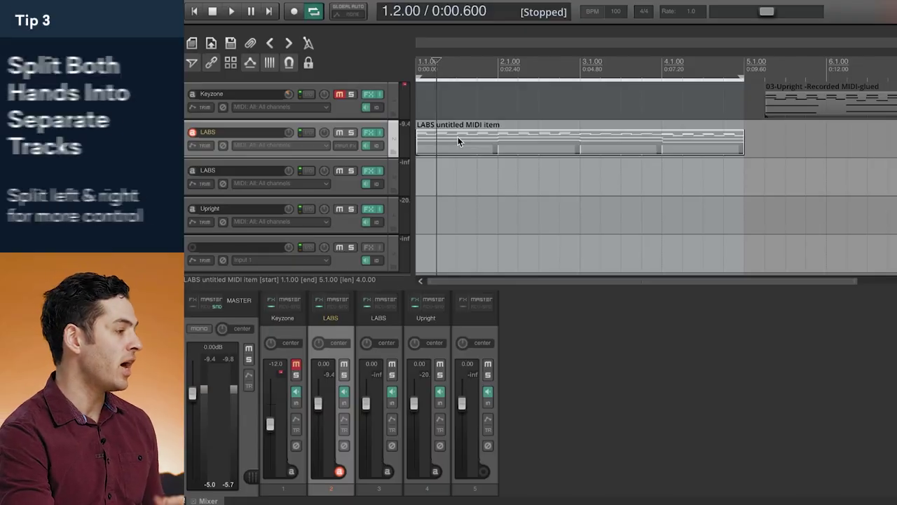
- Copy the piano item onto track 3 and delete the eight left-hand bass notes from the copy
click(458, 137)
drag(458, 138, 458, 169)
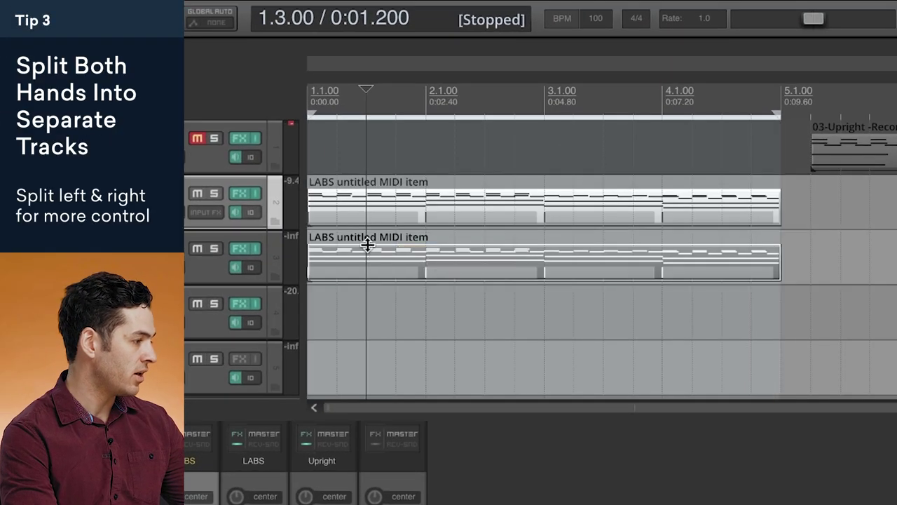
double_click(366, 208)
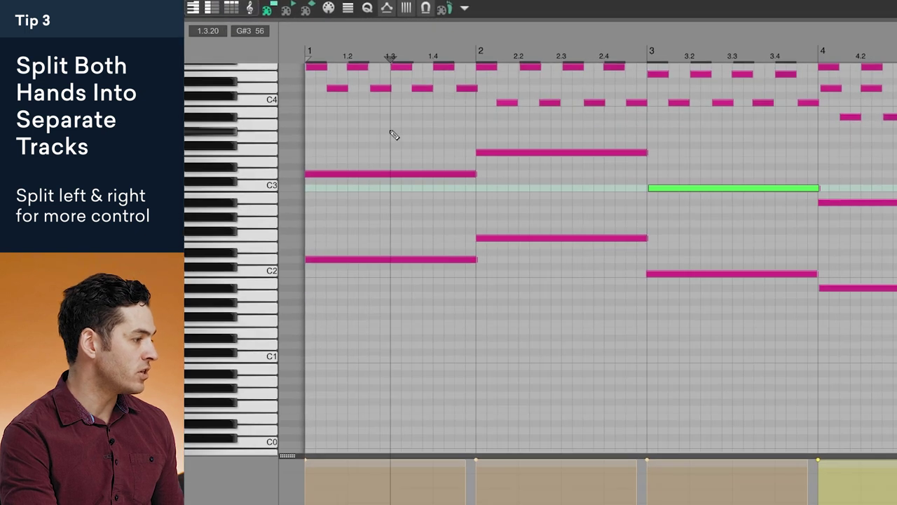
scroll(333, 150, up, 5)
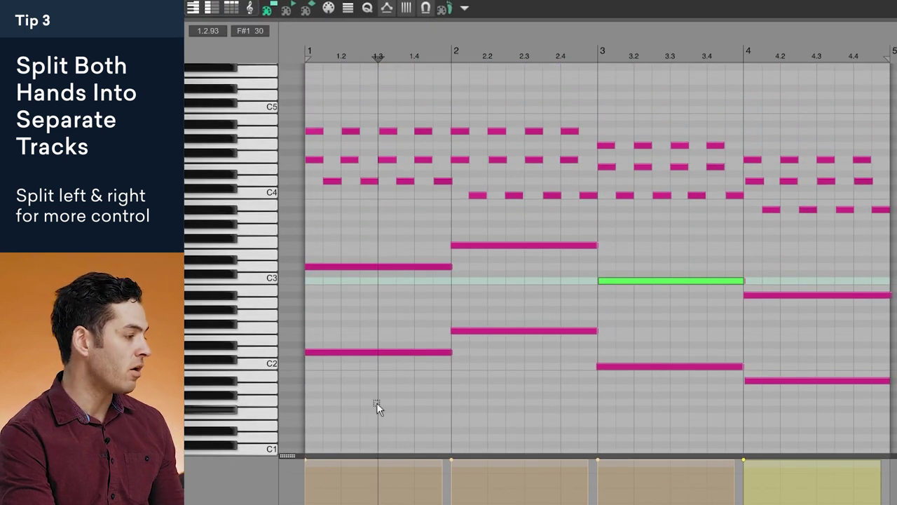
drag(376, 402, 850, 237)
key(Delete)
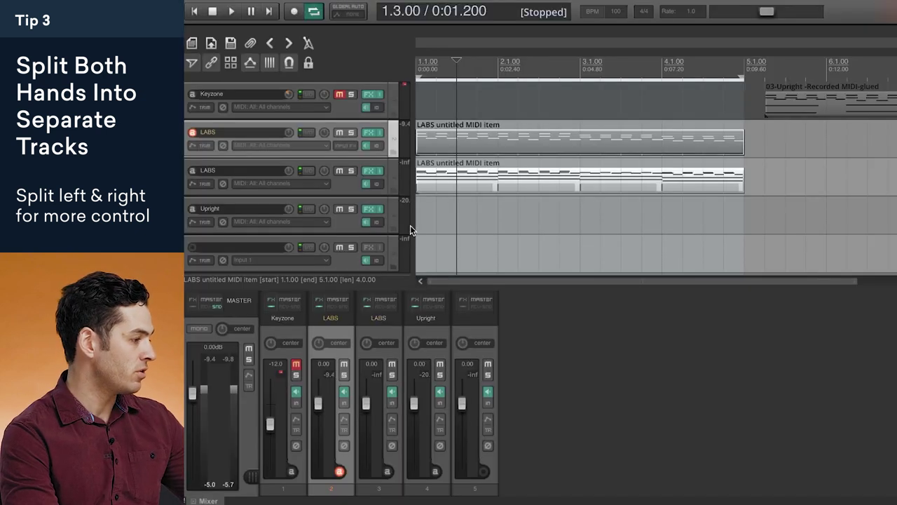
- Open the original piano item's notes for editing and scroll through its chords
double_click(439, 179)
scroll(358, 404, down, 3)
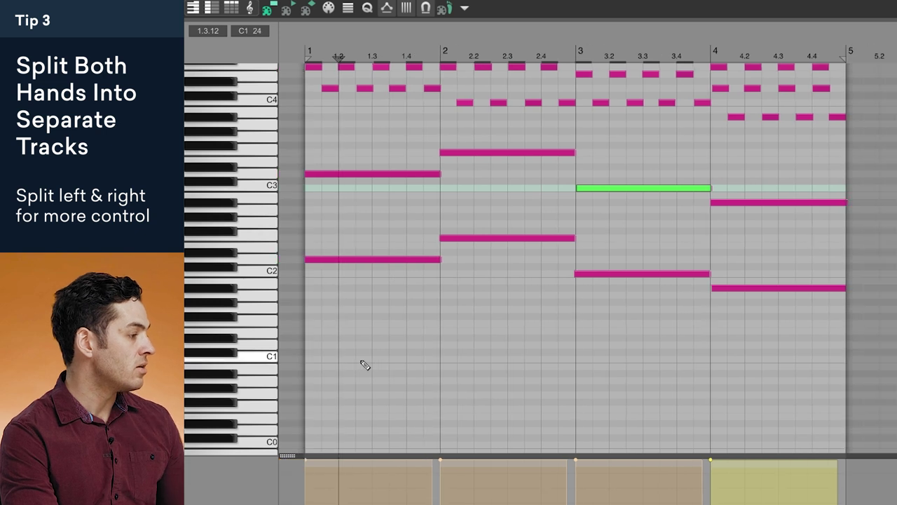
scroll(253, 176, up, 6)
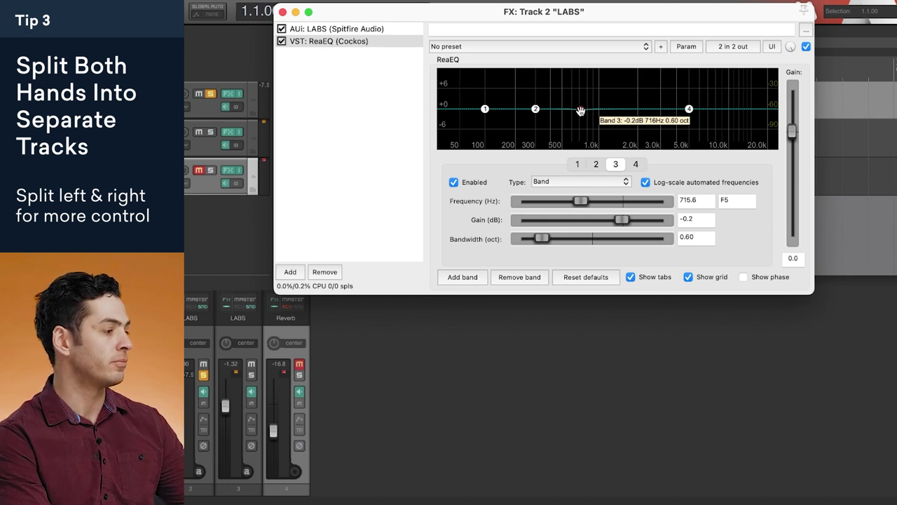
- With playback running, pull ReaEQ band 3 down to about -5.9 dB at ~699 Hz
key(space)
drag(581, 111, 580, 127)
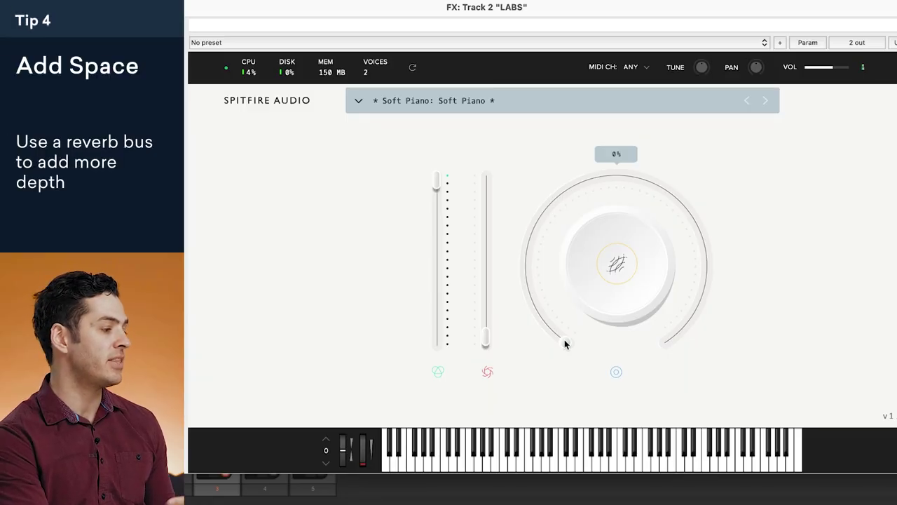
- Turn the LABS Soft Piano reverb knob up from 0% to about 68%
drag(564, 340, 535, 186)
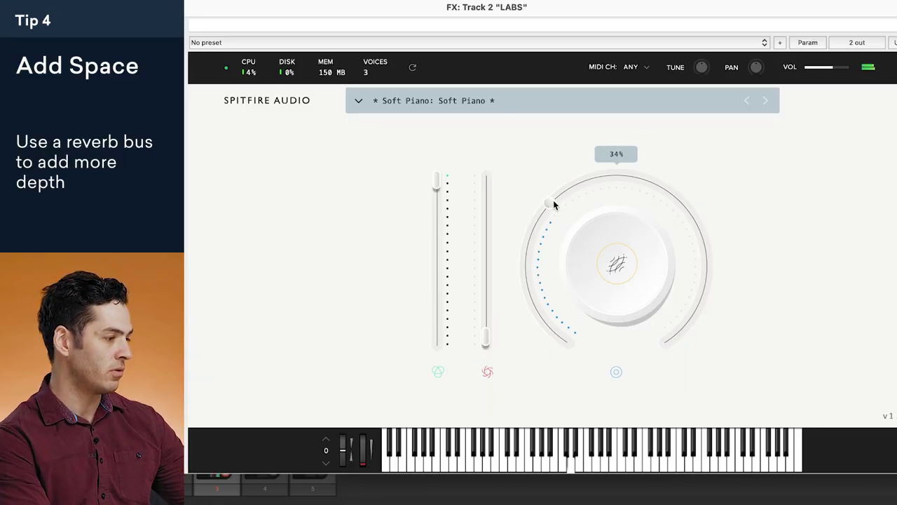
drag(552, 201, 555, 199)
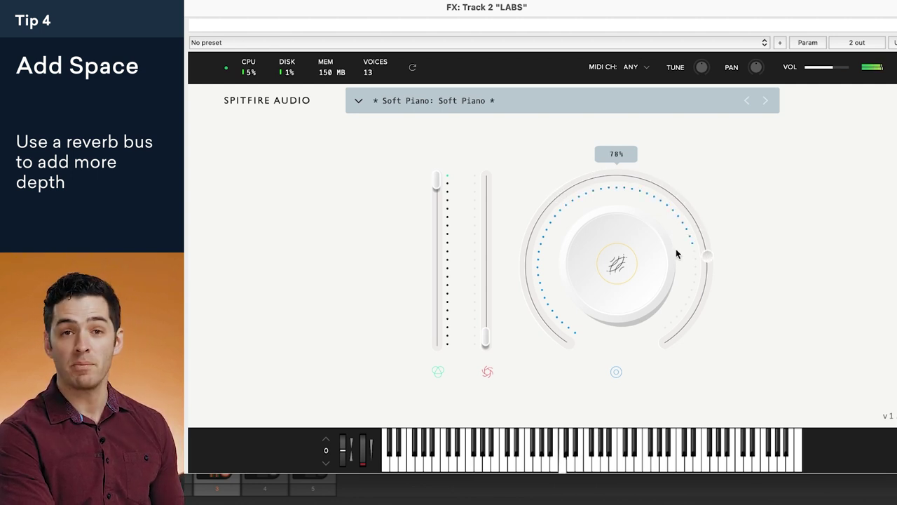
drag(677, 253, 676, 221)
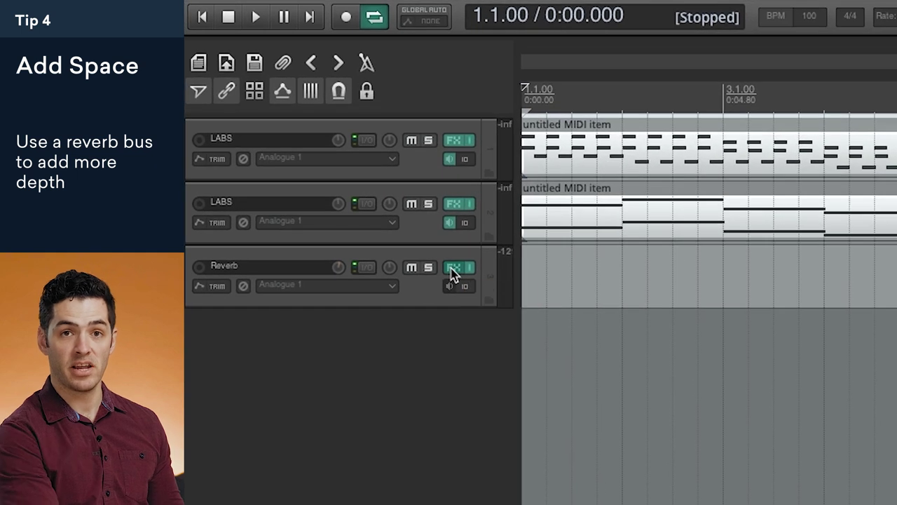
- Add a send from the first LABS piano track to the 3: Reverb track
click(323, 139)
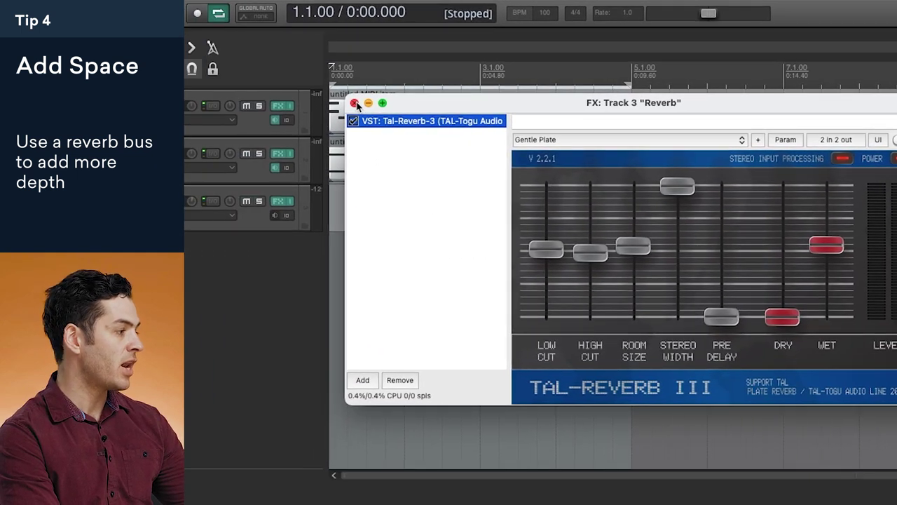
click(271, 102)
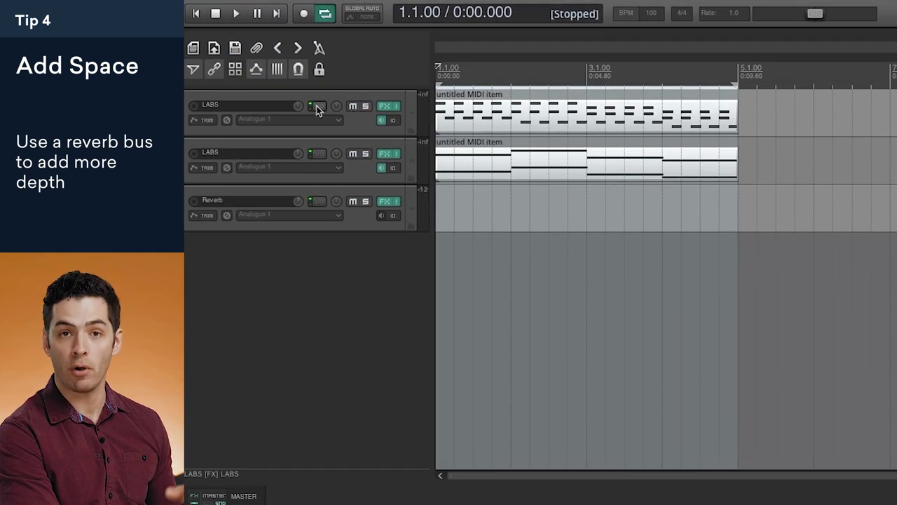
click(319, 109)
click(512, 225)
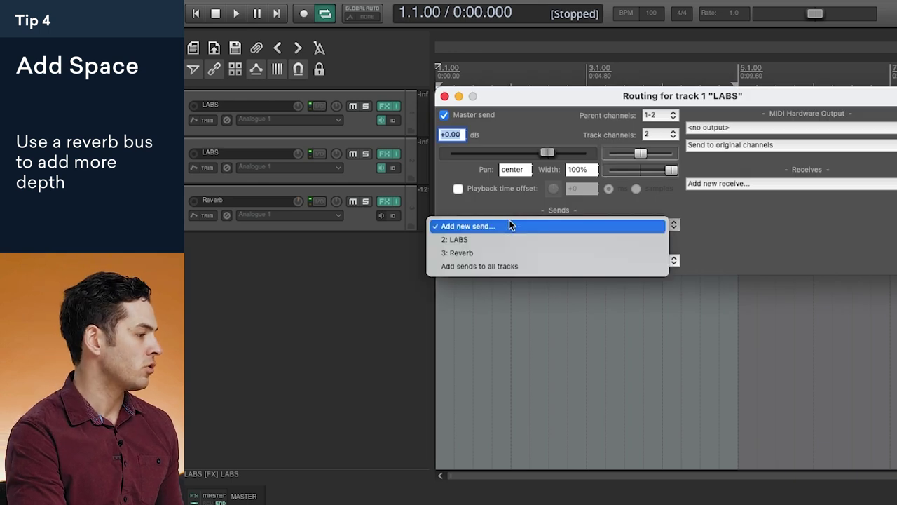
click(502, 253)
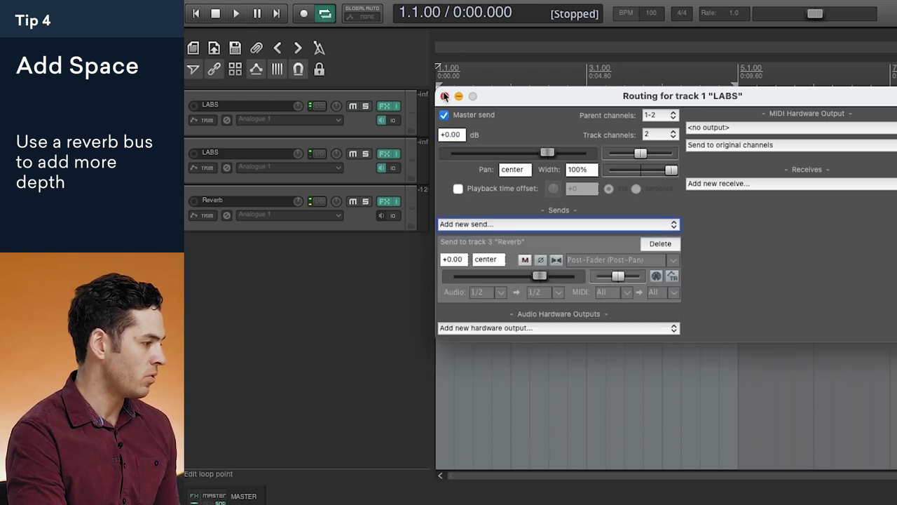
click(394, 121)
- Add a send from the second LABS piano track to the Reverb track too
click(319, 154)
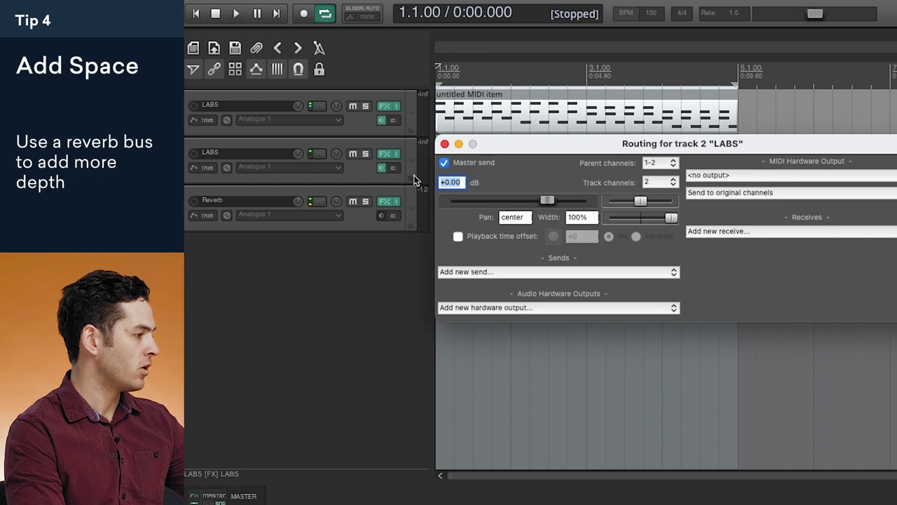
click(488, 272)
click(495, 303)
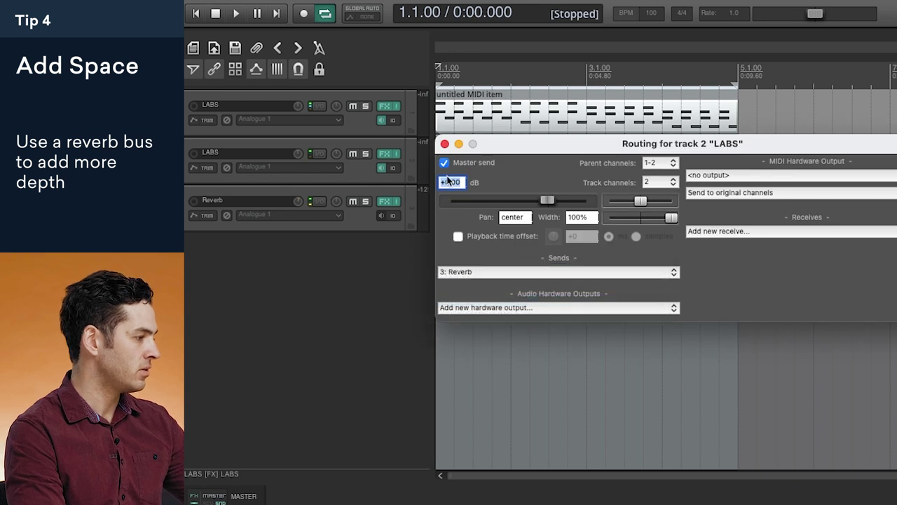
click(444, 144)
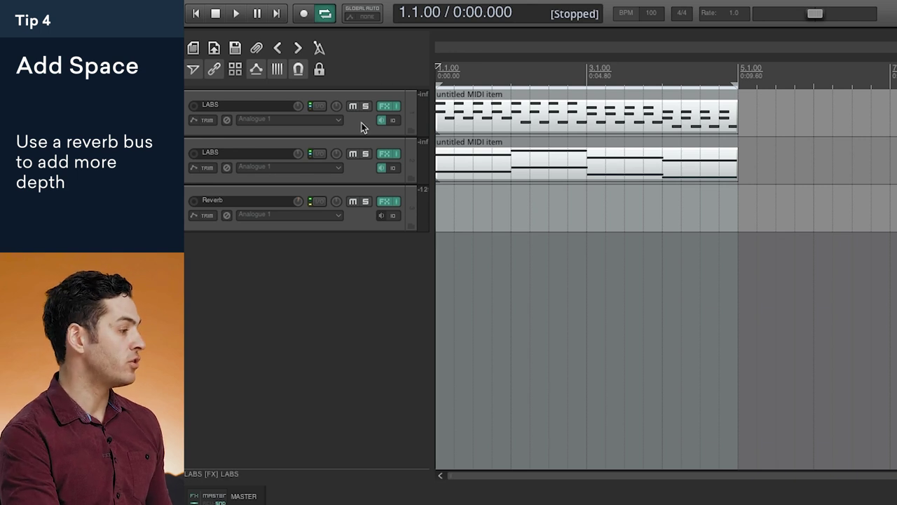
- Play back with the Reverb track soloed, then bring up its effect chain to add an effect
key(space)
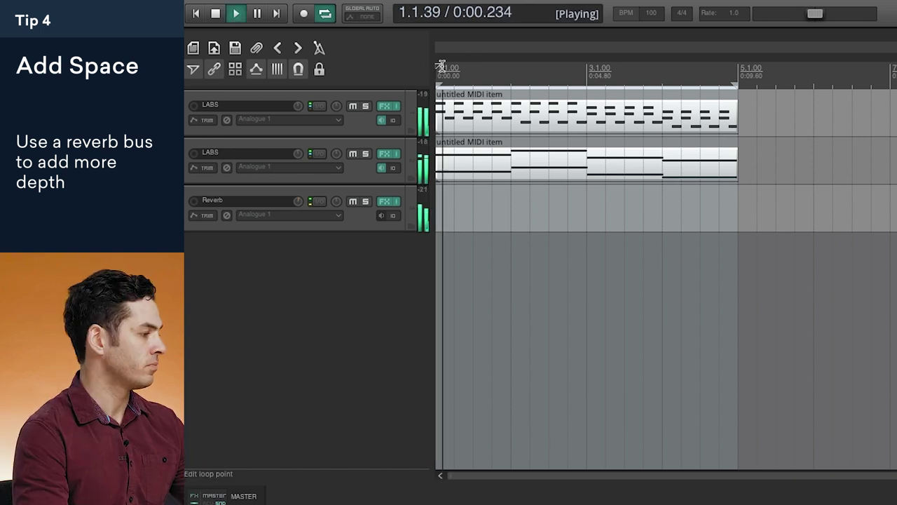
click(365, 203)
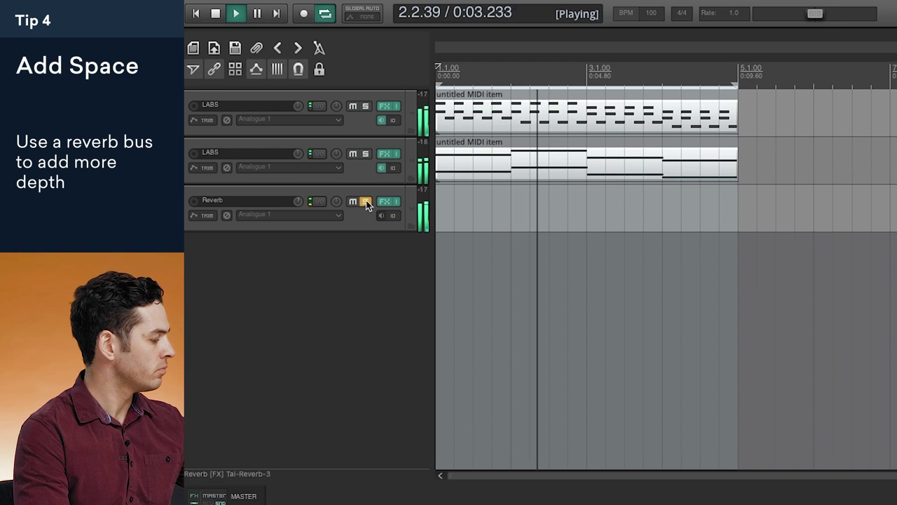
click(386, 202)
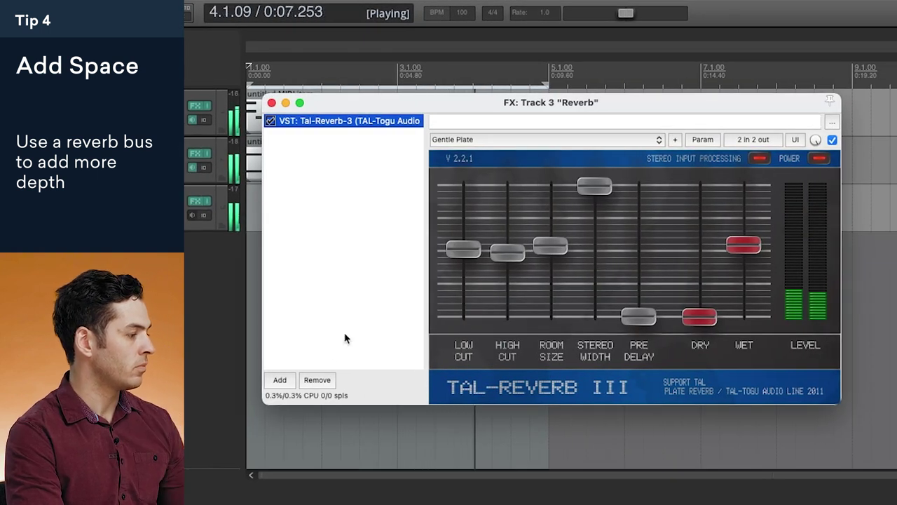
click(290, 383)
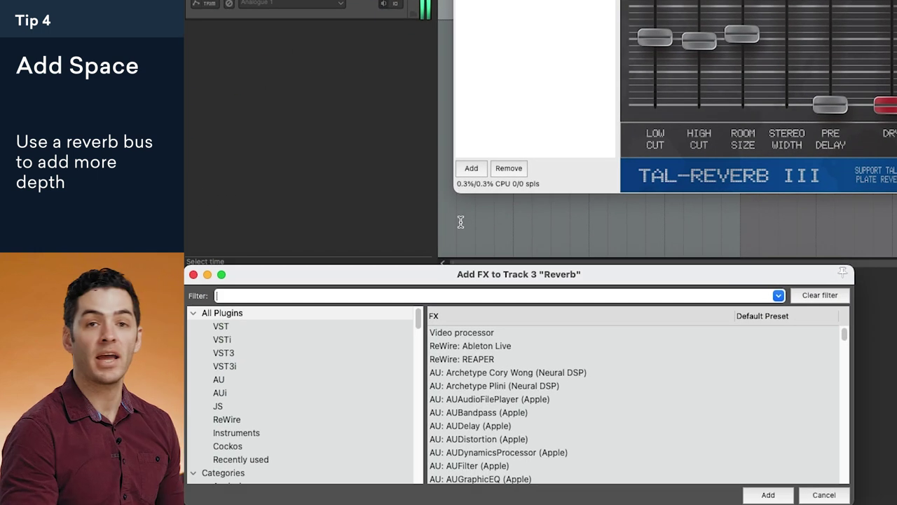
- Add ReaEQ after TAL-Reverb-3 and make band 1 a high-pass near 280 Hz
text(reaeq)
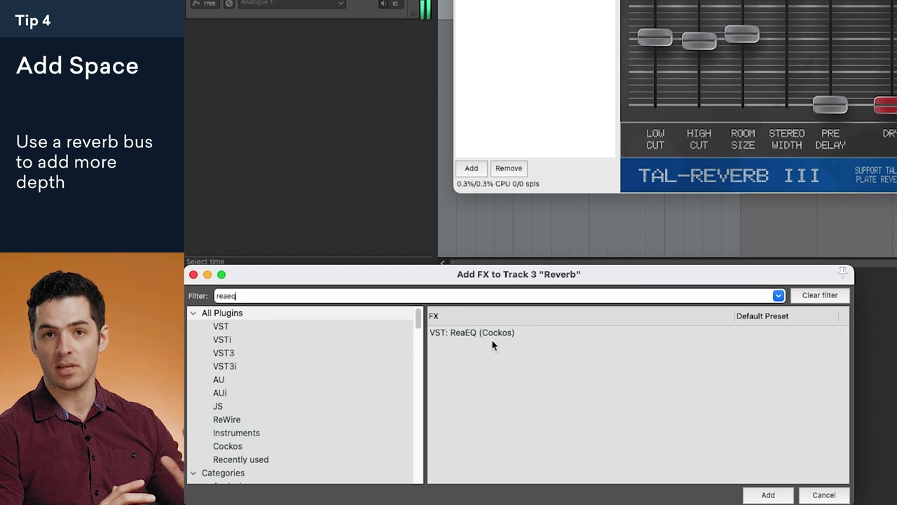
click(494, 335)
double_click(494, 336)
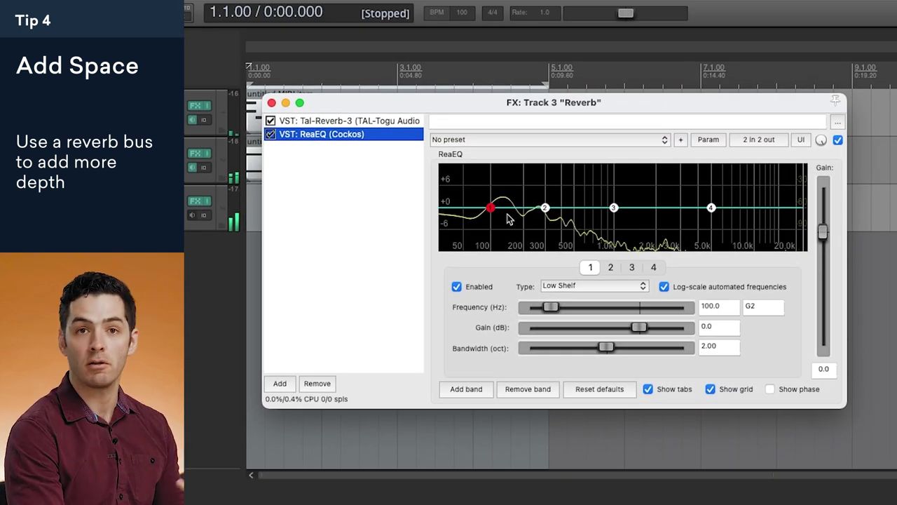
drag(492, 207, 496, 209)
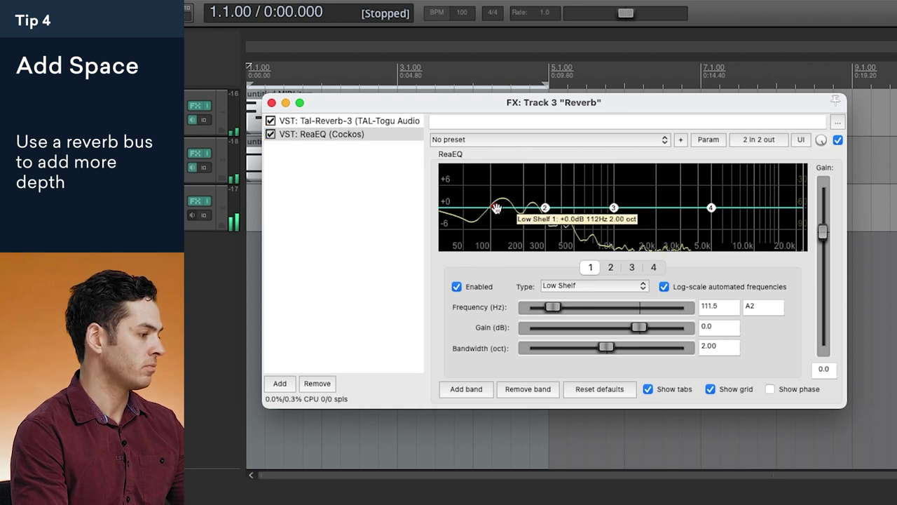
click(563, 282)
click(576, 341)
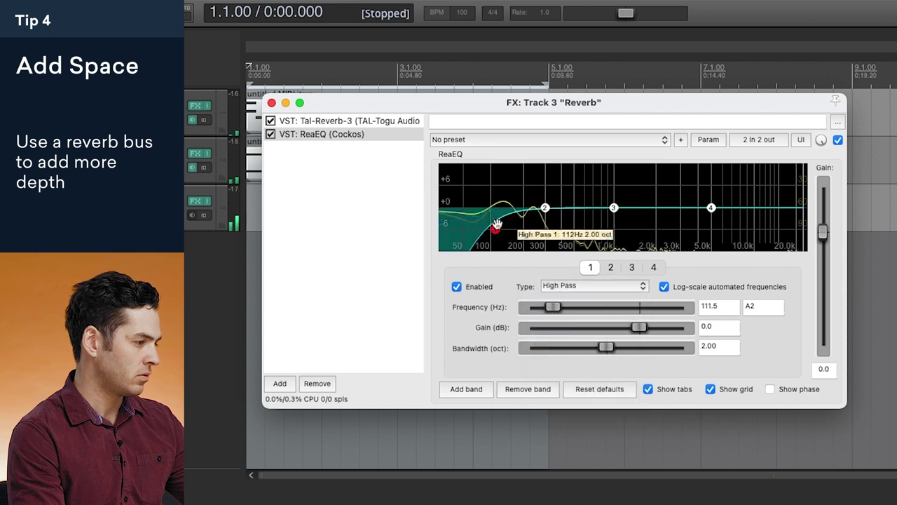
- Set band 4 to low-pass around 2478 Hz and lower the Reverb fader to about +1.6 dB
key(space)
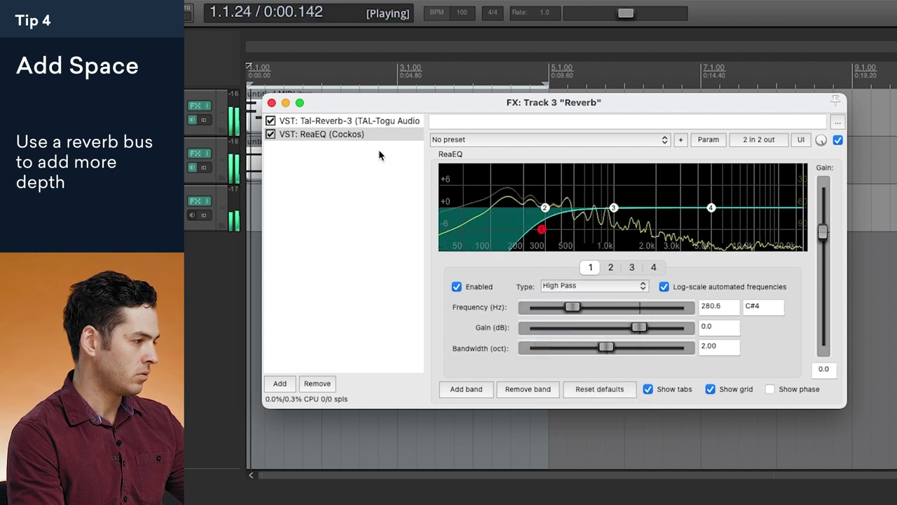
click(713, 207)
click(629, 288)
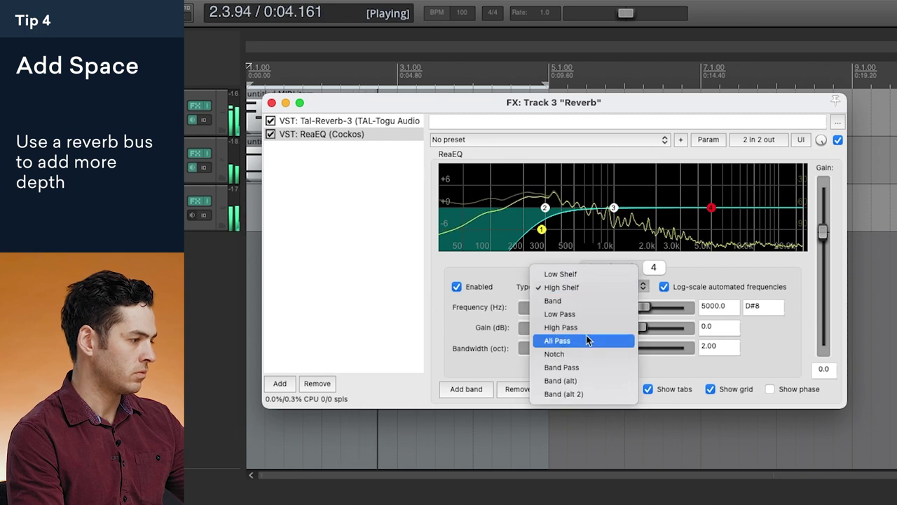
key(Return)
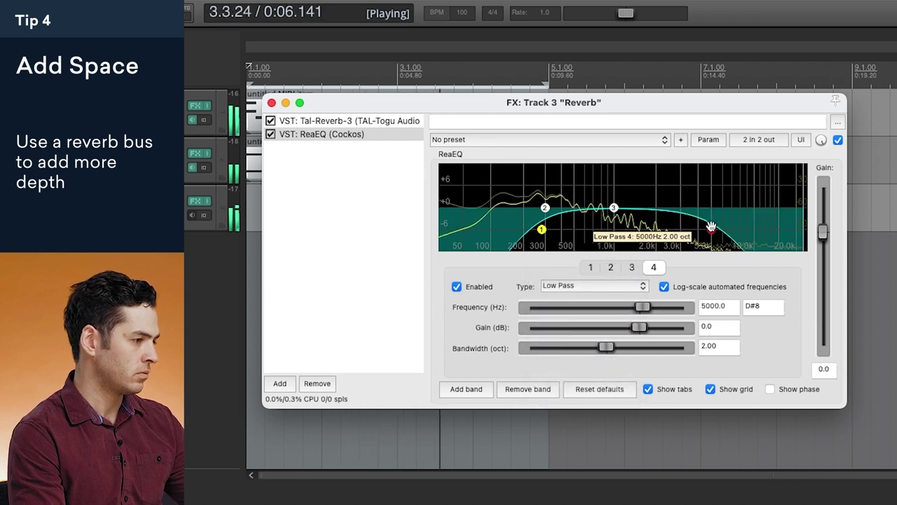
drag(711, 227, 668, 229)
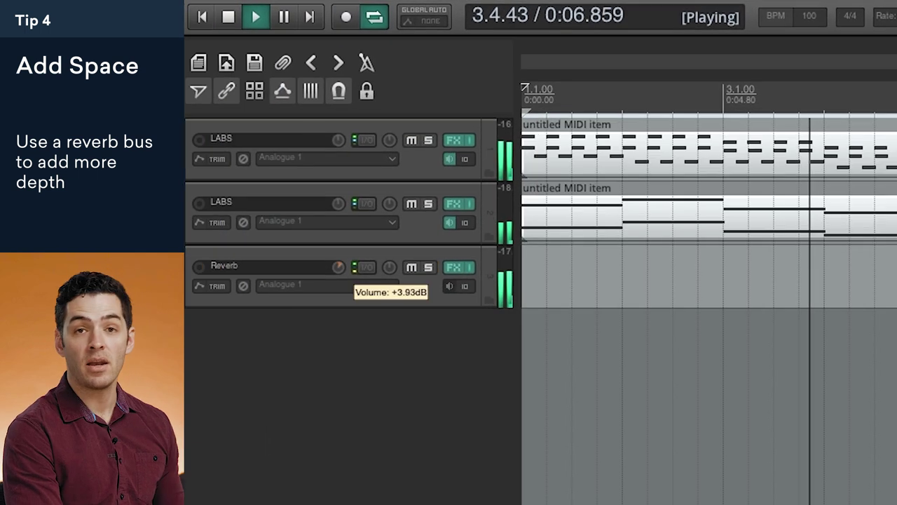
drag(338, 267, 338, 276)
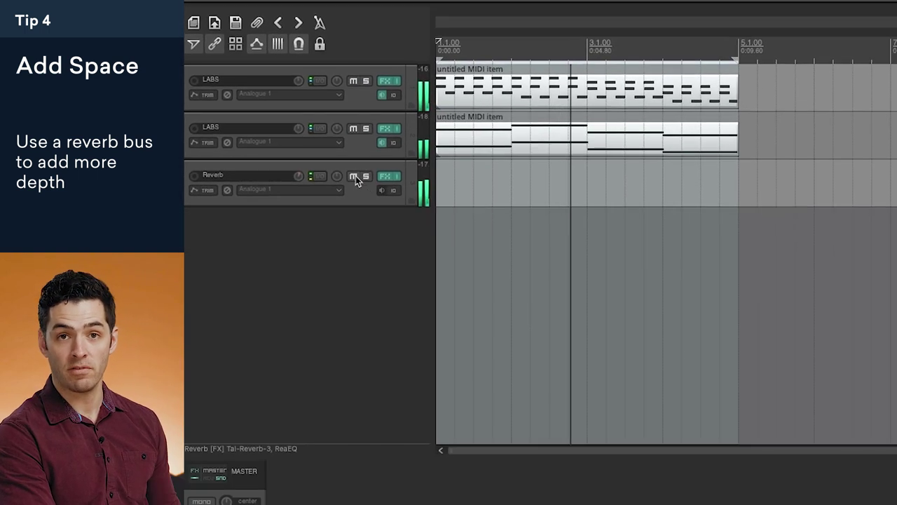
click(354, 176)
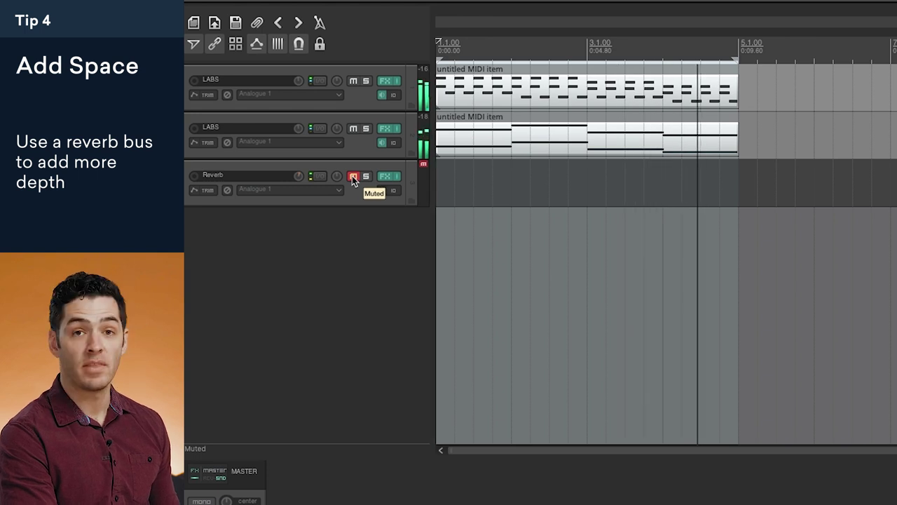
click(353, 177)
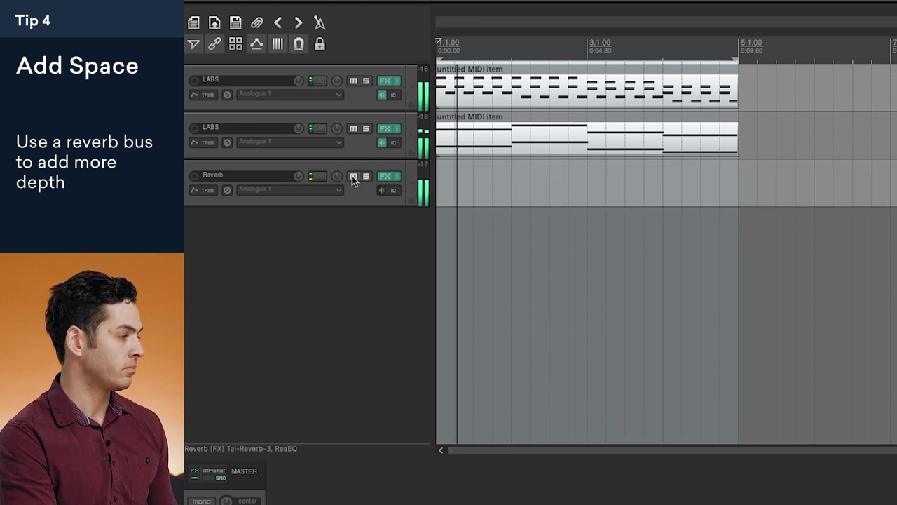